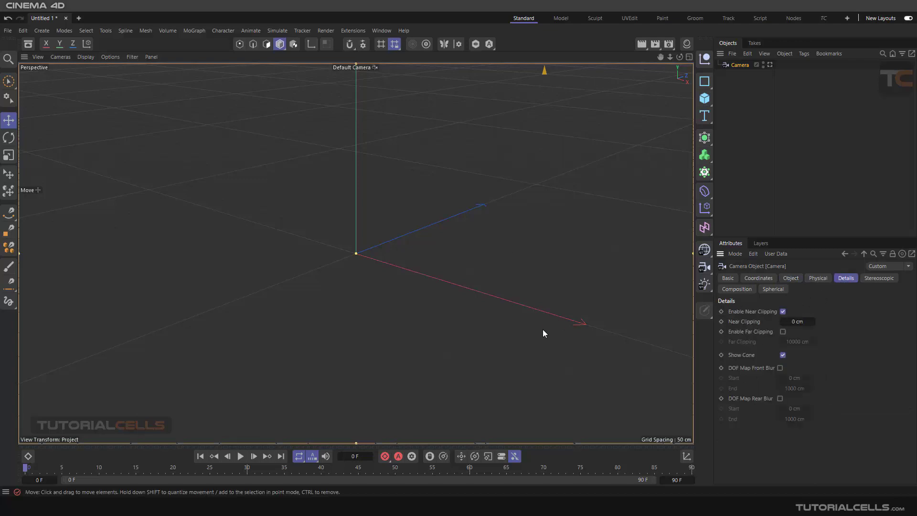
Switch to the photo viewer and examine the near and far clipping reference diagram enlarged
key(alt+Tab)
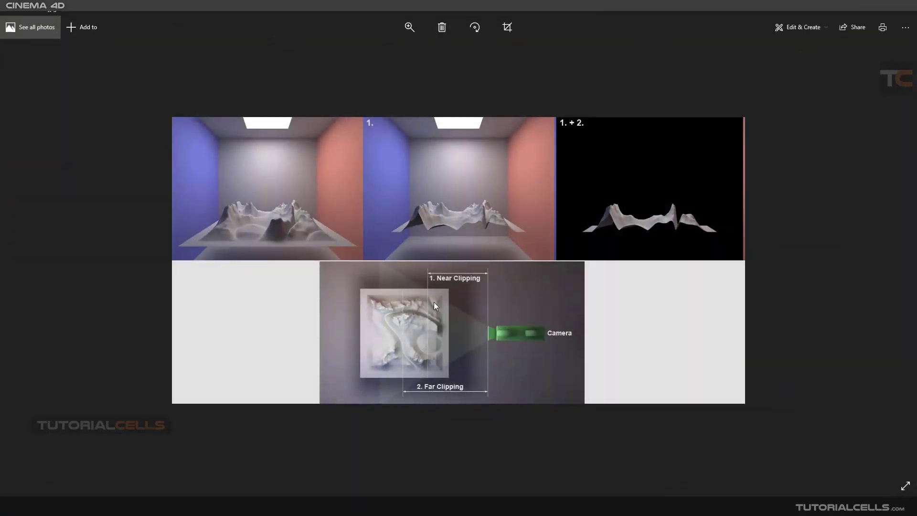
click(409, 27)
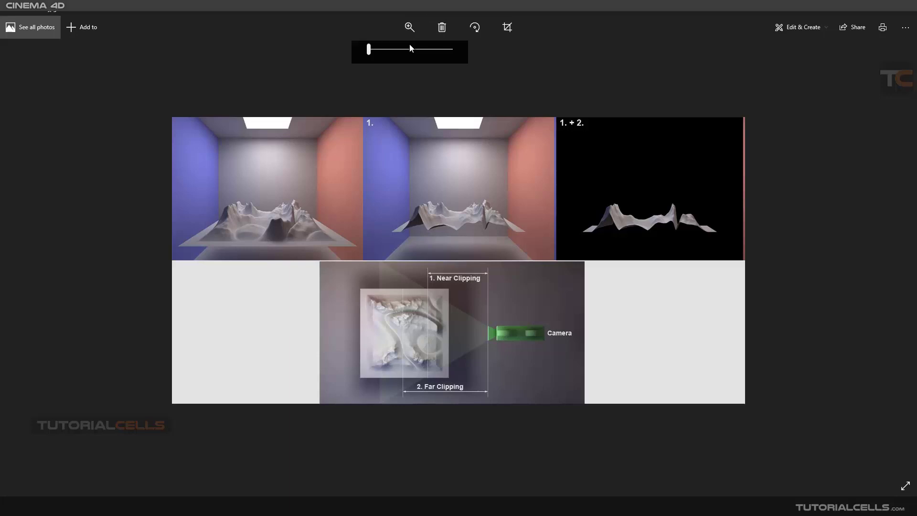
drag(411, 50, 385, 50)
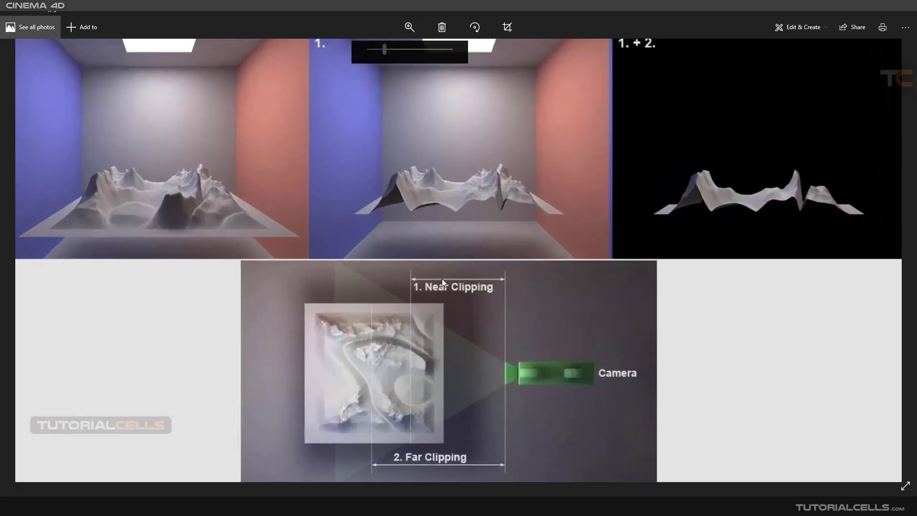
drag(442, 279, 445, 261)
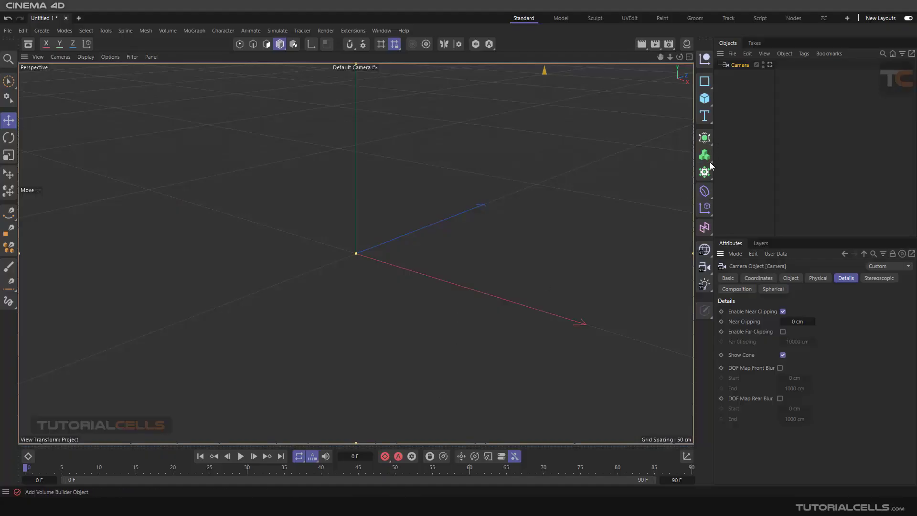
Add a Landscape object to the scene and raise its height to about 192 cm
click(703, 105)
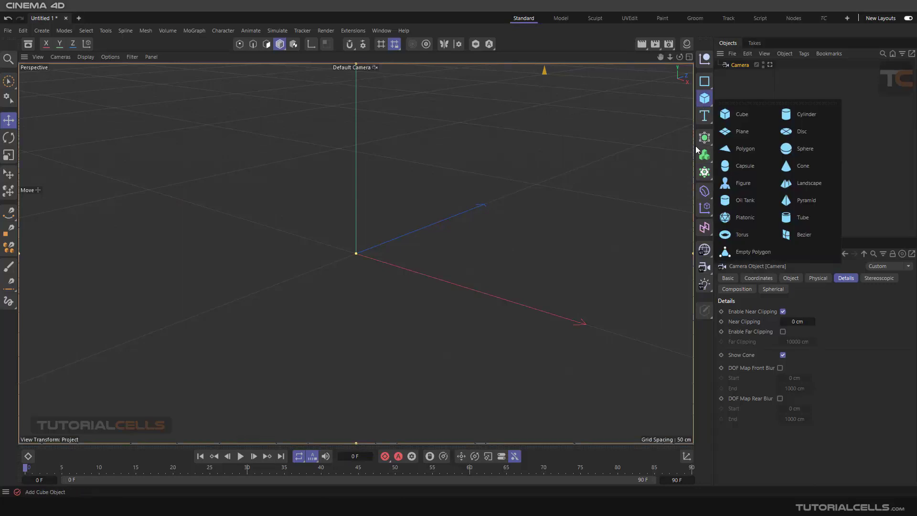
click(808, 185)
drag(356, 180, 356, 108)
scroll(449, 190, down, 4)
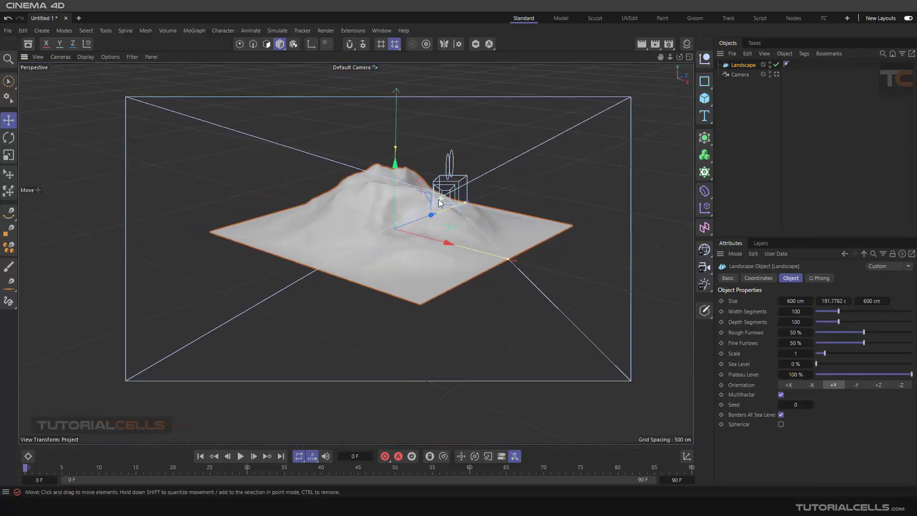
Scale the landscape up uniformly to several times its size so it extends well beyond the camera's cone
alt+drag(287, 212, 347, 223)
scroll(347, 223, down, 3)
scroll(348, 222, down, 4)
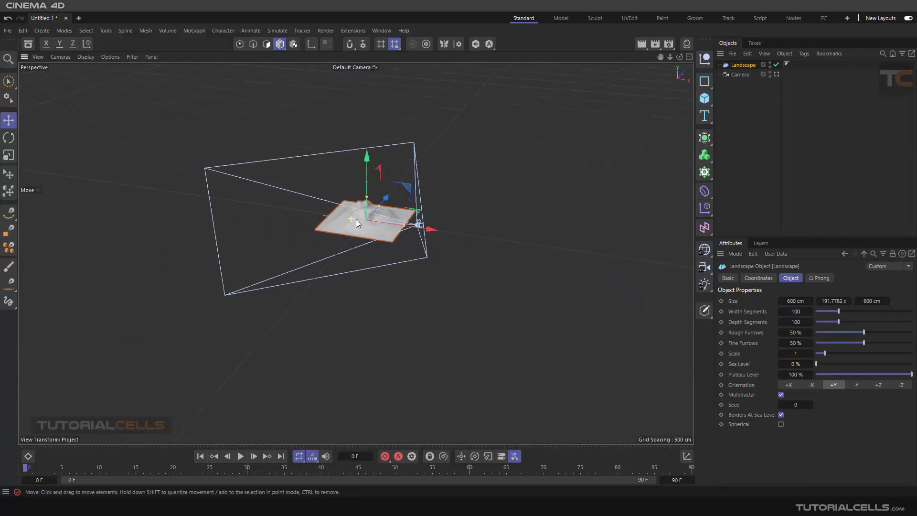
click(8, 137)
click(8, 154)
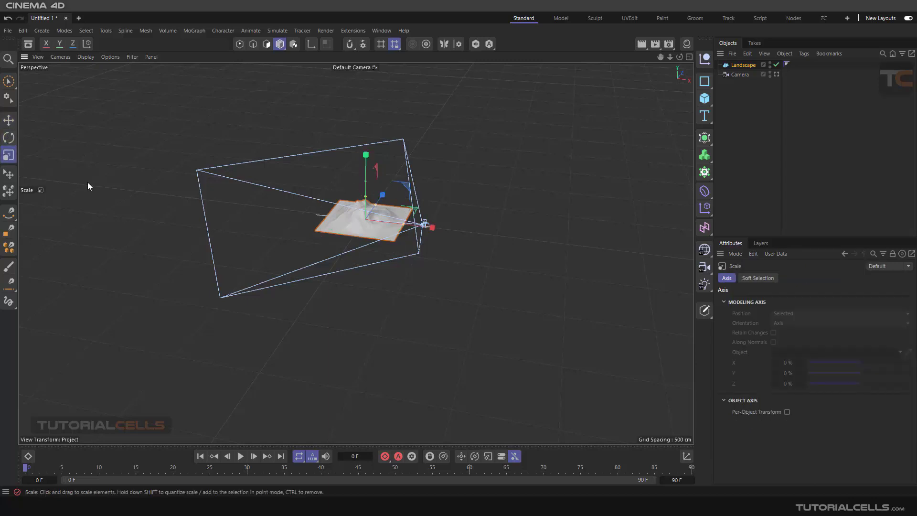
drag(108, 193, 540, 162)
drag(120, 282, 523, 190)
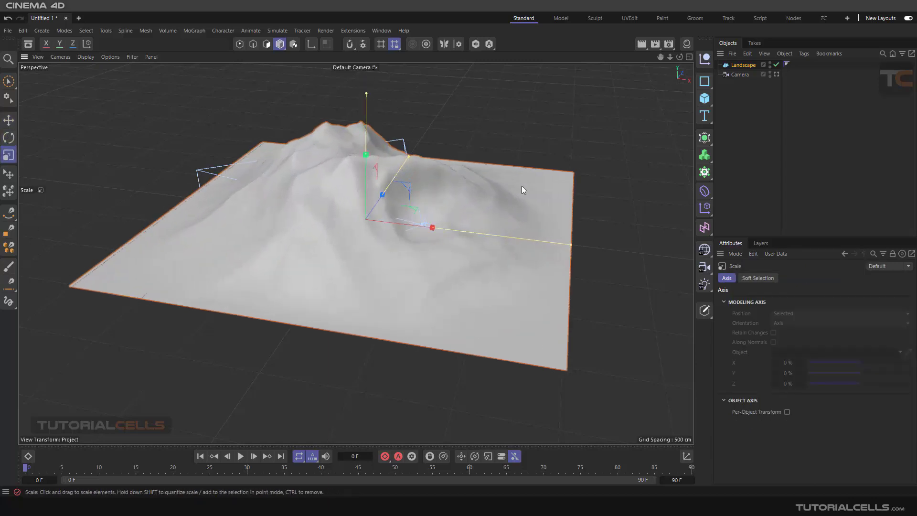
drag(379, 223, 454, 180)
click(453, 179)
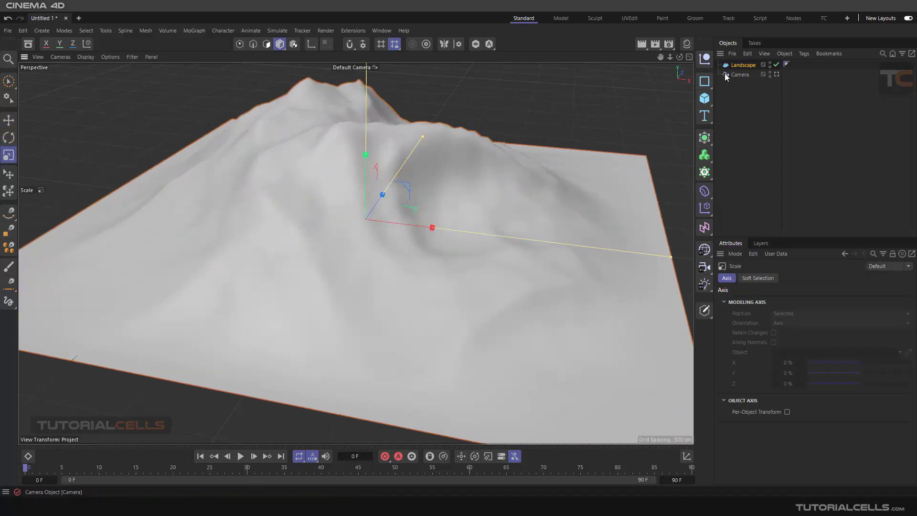
Look through the scene camera and reposition it so the landscape is framed from the front with its peak in view
click(776, 74)
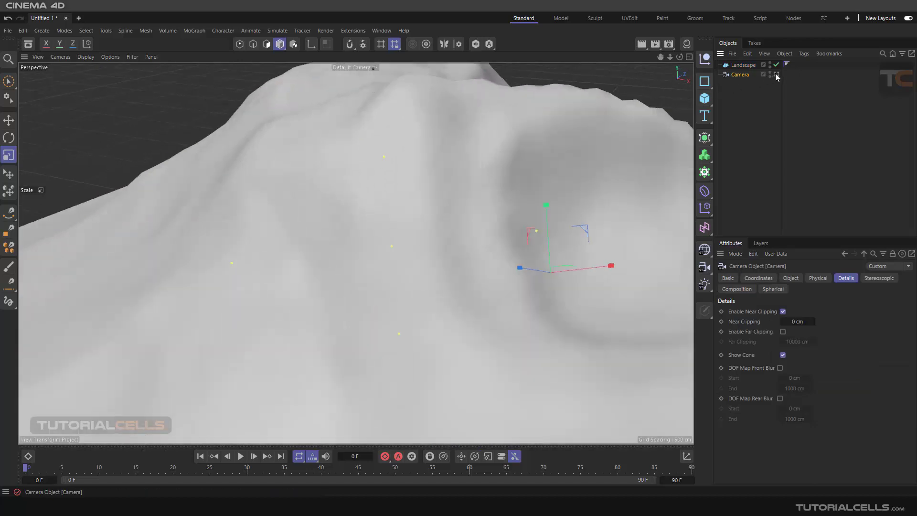
scroll(456, 200, down, 10)
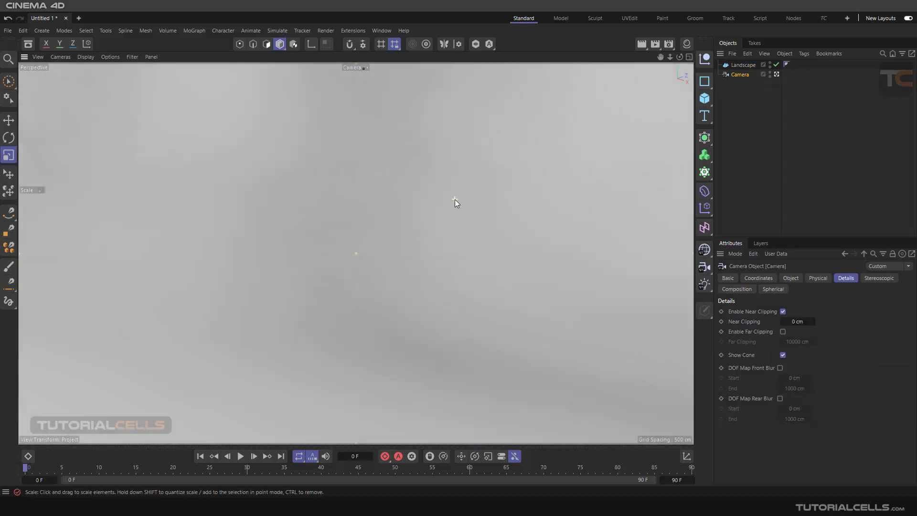
scroll(457, 199, down, 5)
alt+drag(511, 188, 406, 194)
alt+middle_drag(530, 184, 405, 228)
scroll(406, 232, up, 5)
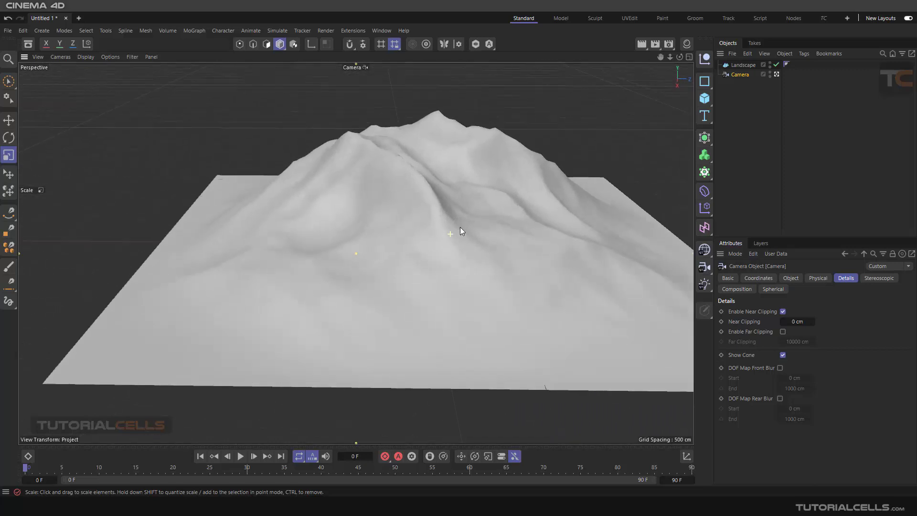
alt+drag(421, 233, 425, 229)
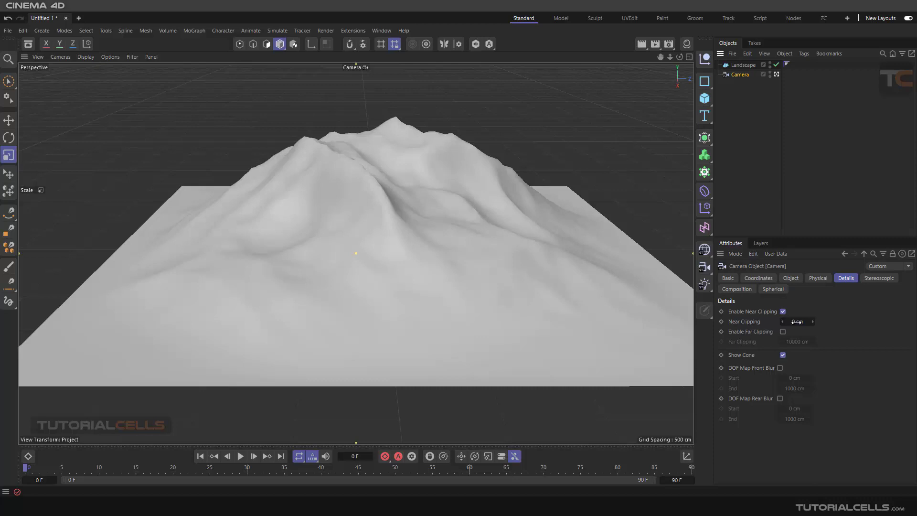
Set the camera's Near Clipping distance to 4060 cm to cut away the front part of the landscape
drag(796, 322, 836, 322)
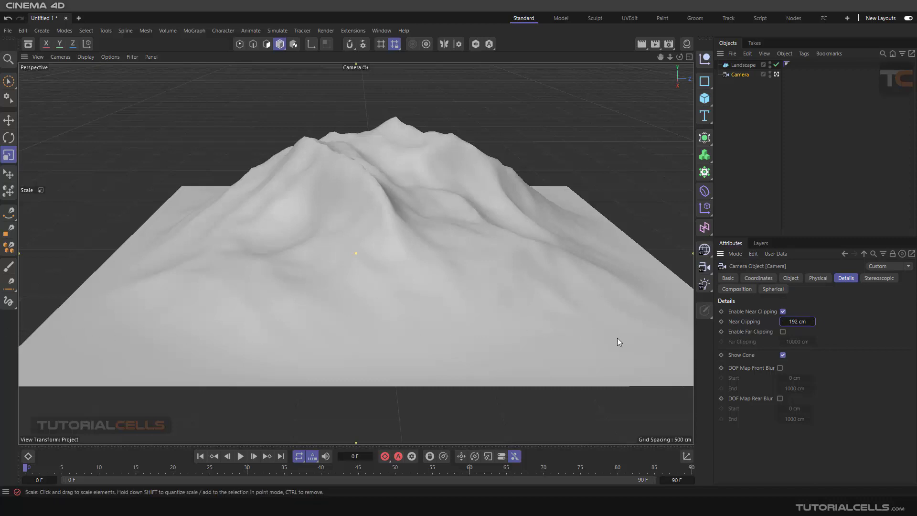
drag(796, 322, 874, 322)
drag(790, 323, 735, 334)
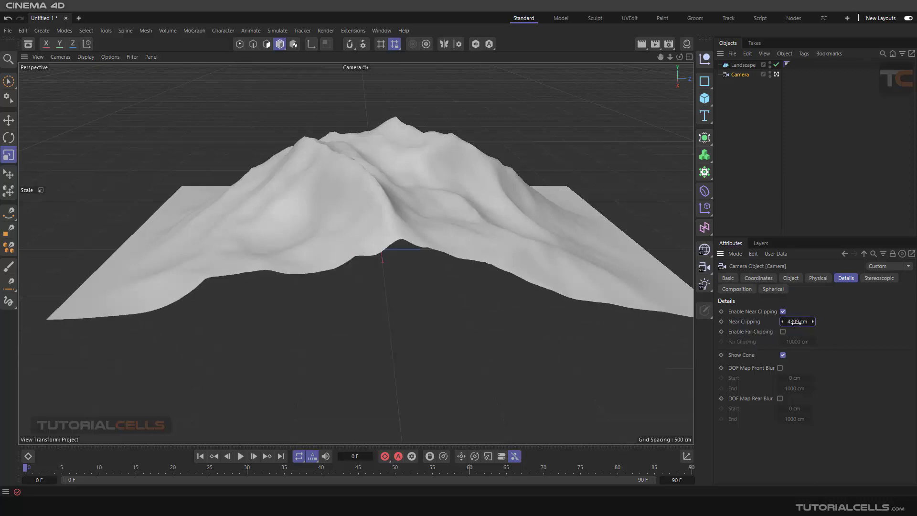
mouse_move(799, 323)
mouse_down()
mouse_move(781, 324)
mouse_move(805, 323)
mouse_move(785, 323)
mouse_move(804, 323)
mouse_move(793, 323)
mouse_up()
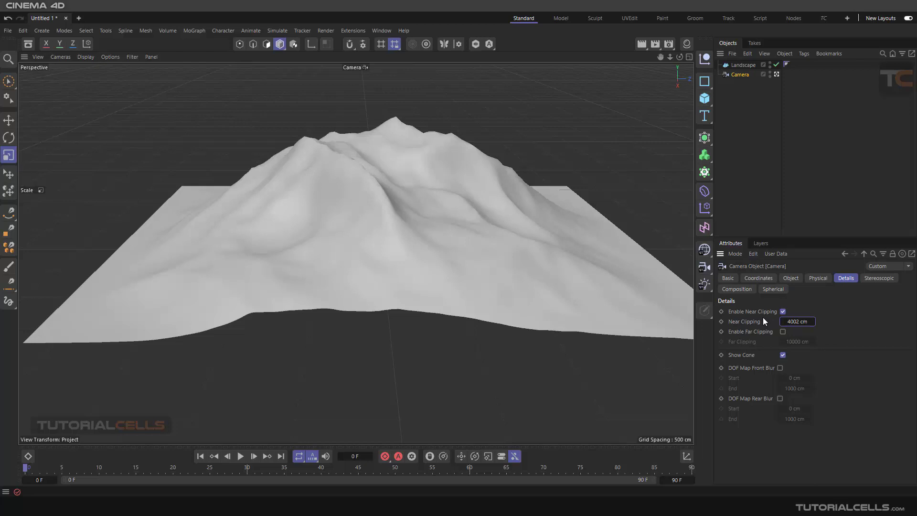
drag(786, 321, 791, 321)
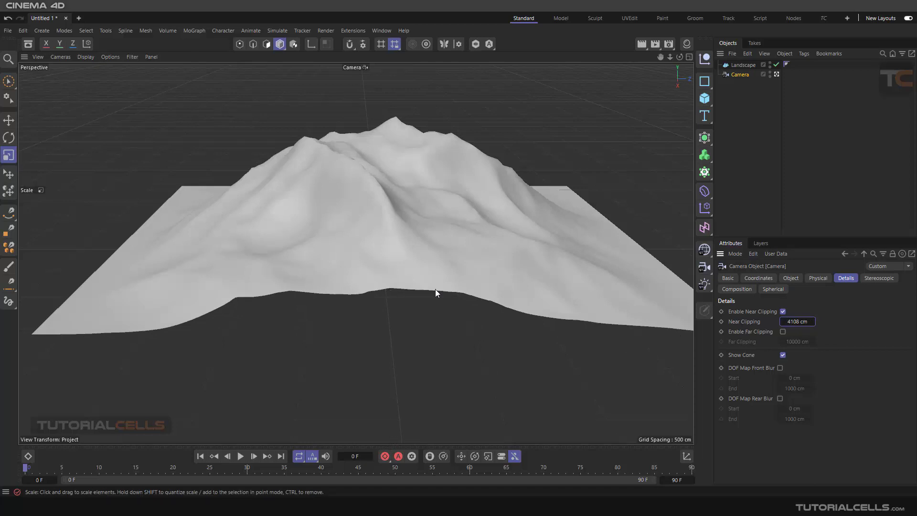
drag(788, 321, 789, 323)
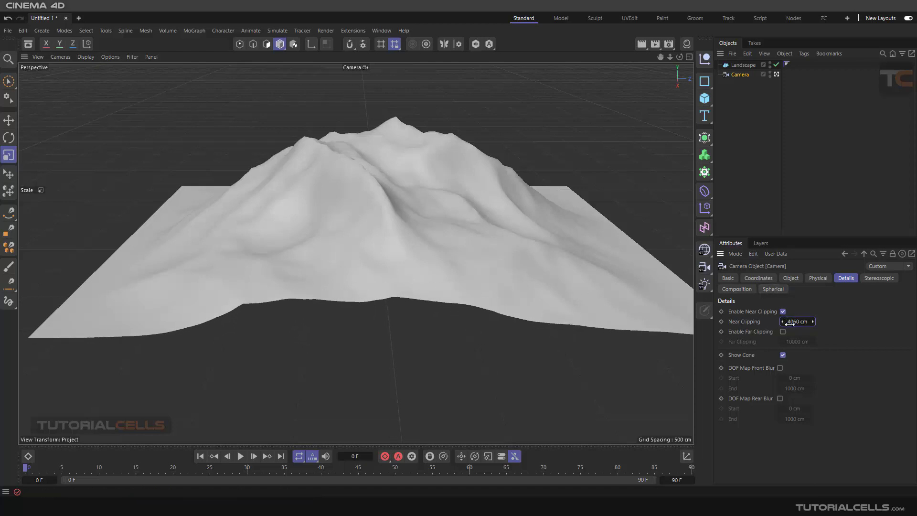
Enable Far Clipping on the camera and set its distance to 4755 cm to cut off the rear of the landscape
click(783, 331)
click(793, 341)
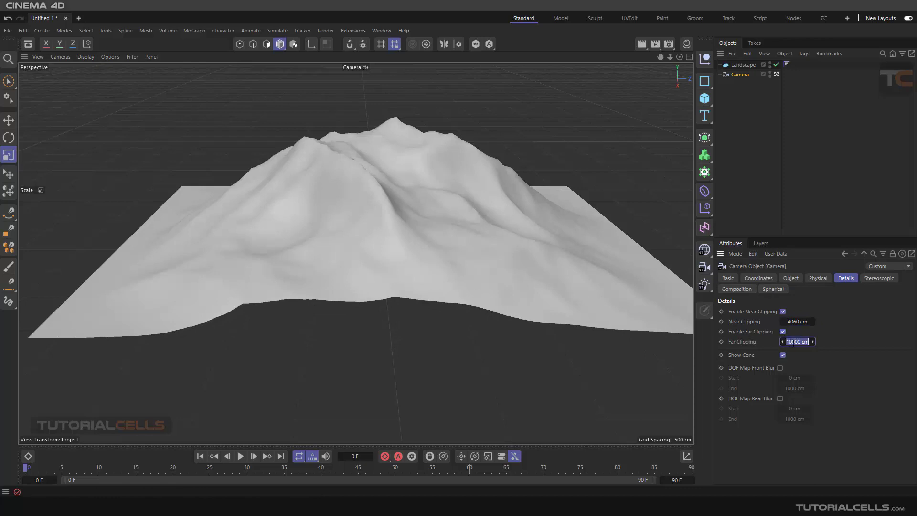
text(2000)
drag(788, 341, 821, 342)
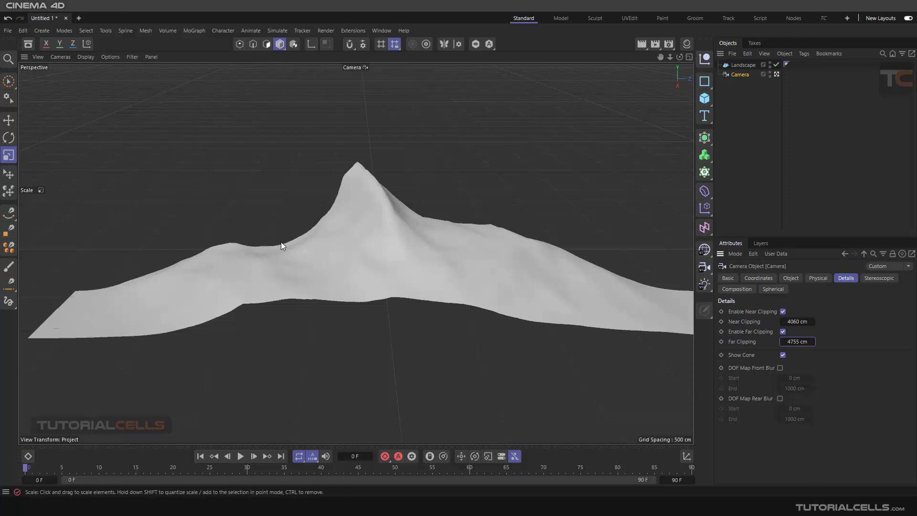
Increase the camera's Far Clipping distance to 5613 cm
click(805, 343)
click(742, 311)
double_click(796, 321)
click(797, 341)
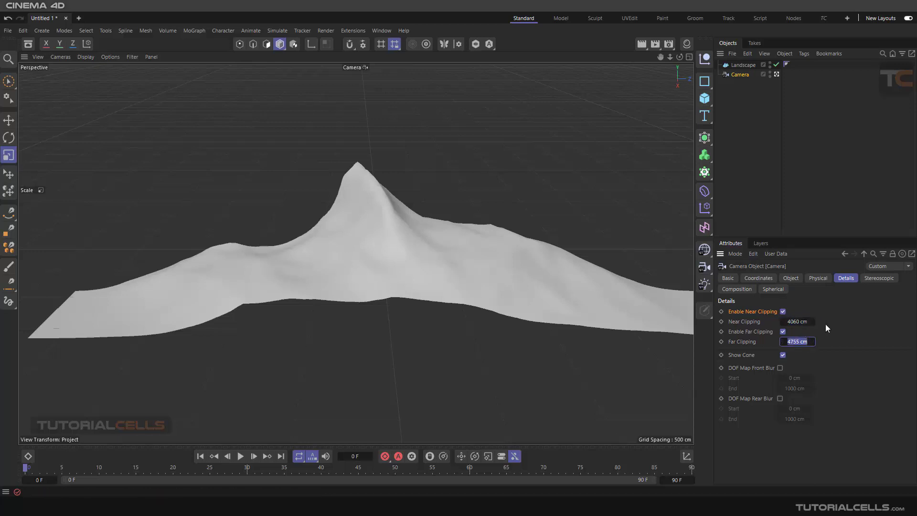
text(4830)
key(Return)
drag(797, 341, 813, 354)
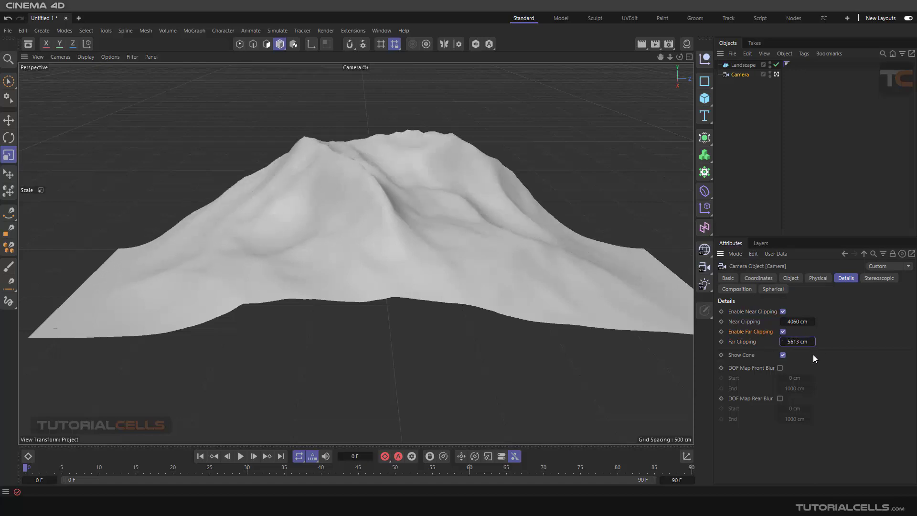